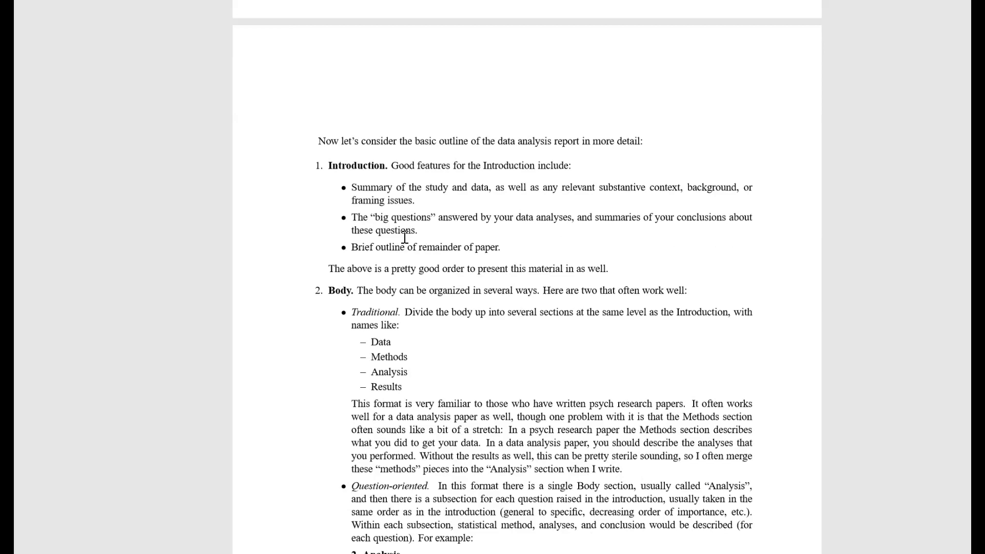
{"action": "scroll", "coordinate": [573, 220], "scroll_direction": "down", "scroll_amount": 8}
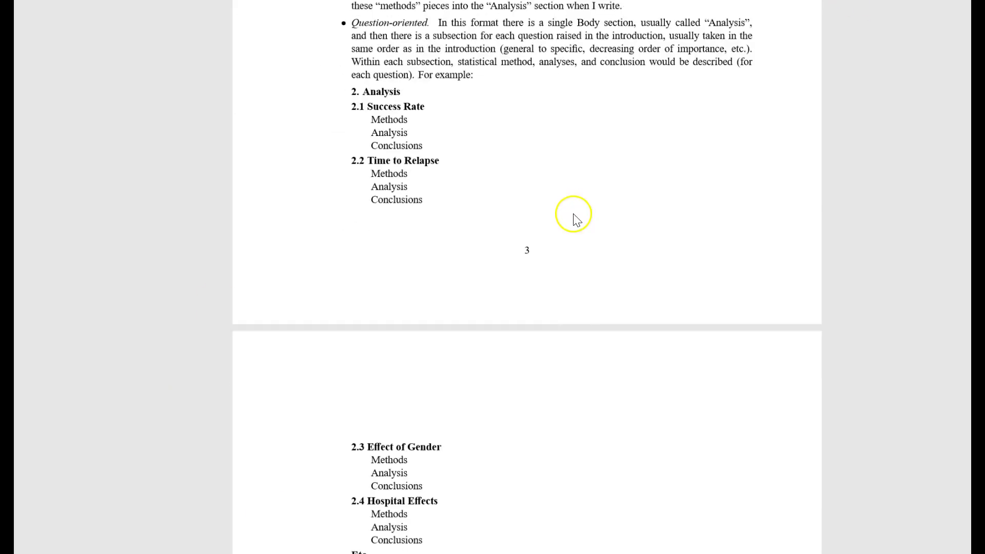
Switch from the PDF back to Word's Outline section with its sample hypothesis-based outline
{"action": "key", "text": "alt+Tab"}
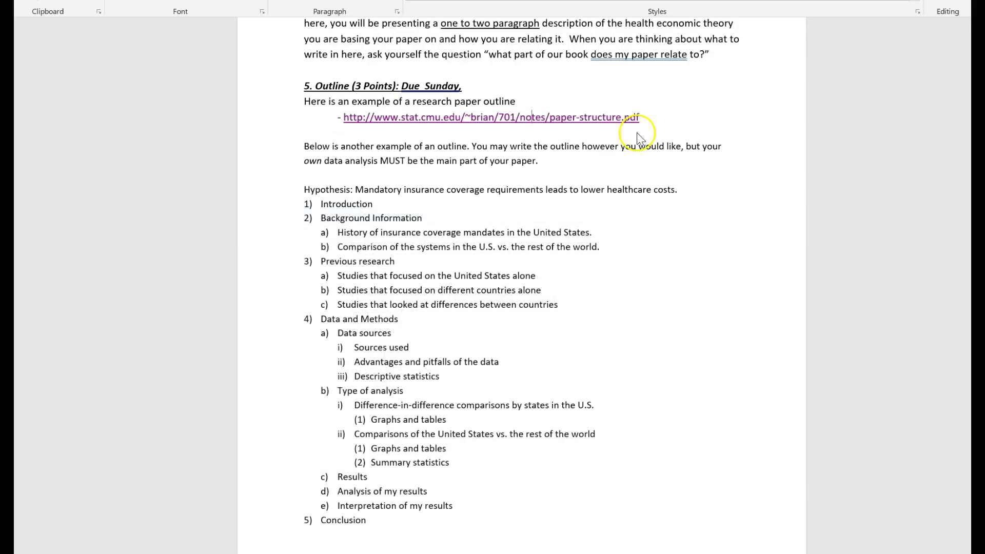